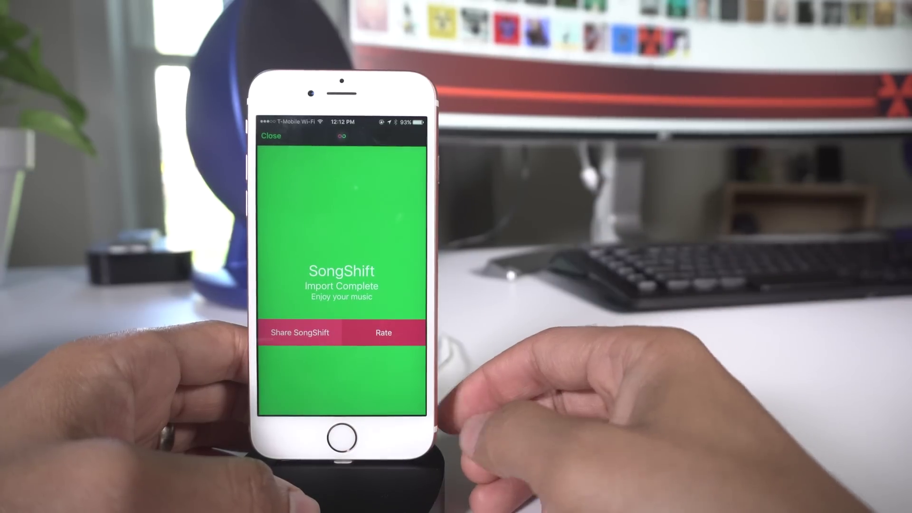
Close the Import Complete message and go to the iPhone home screen
{"action": "left_click", "coordinate": [272, 135]}
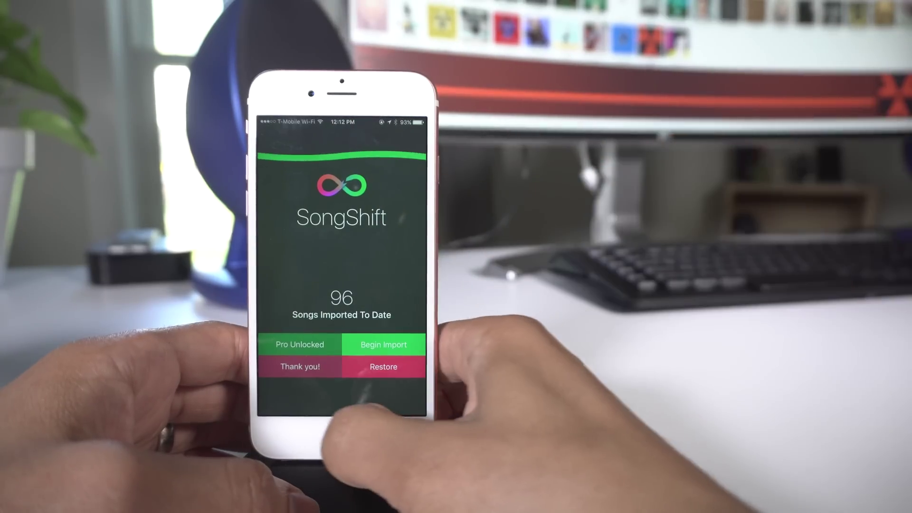
{"action": "left_click", "coordinate": [341, 438]}
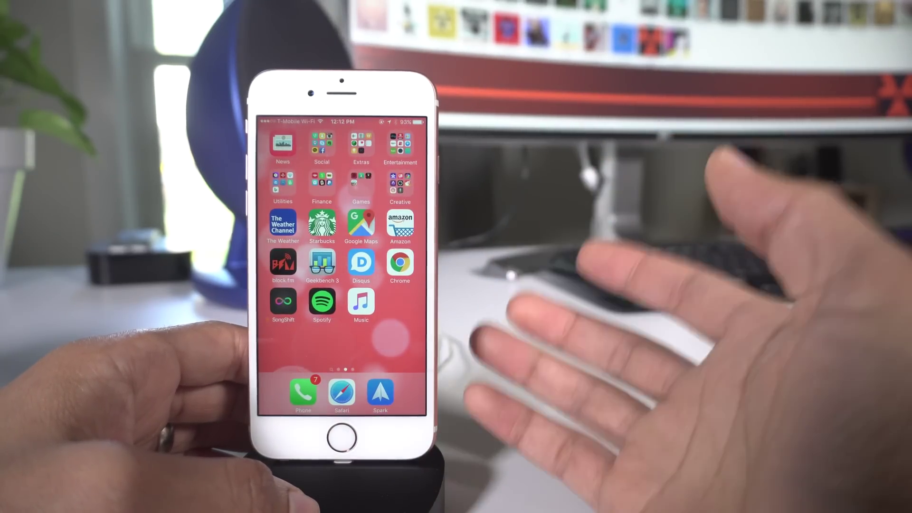
Confirm the 30 imported songs in Apple Music's Discover Weekly playlist, then return home
{"action": "left_click", "coordinate": [361, 302]}
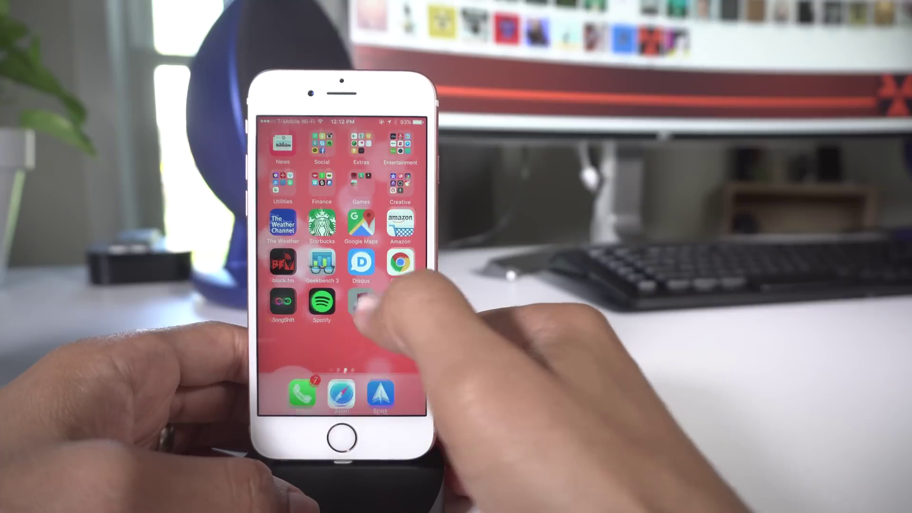
{"action": "left_click", "coordinate": [287, 187]}
{"action": "scroll", "coordinate": [342, 271], "scroll_direction": "down", "scroll_amount": 5}
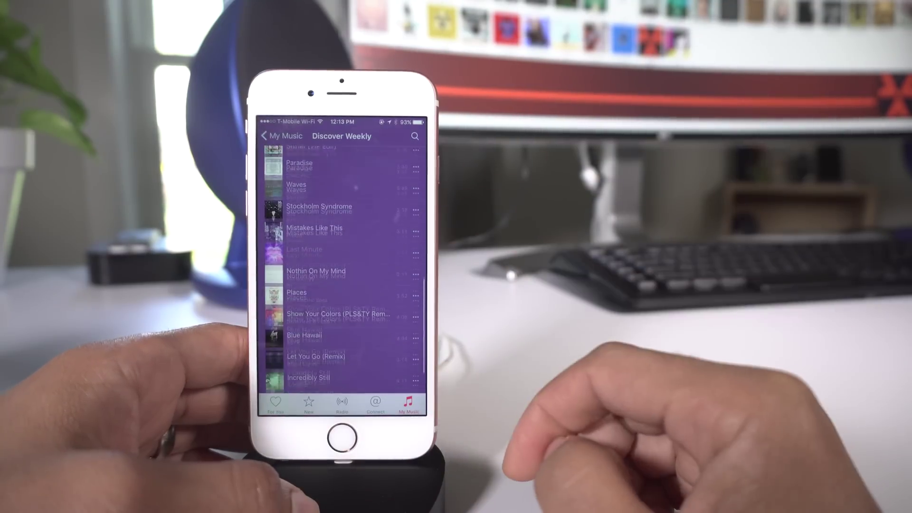
{"action": "scroll", "coordinate": [342, 271], "scroll_direction": "down", "scroll_amount": 5}
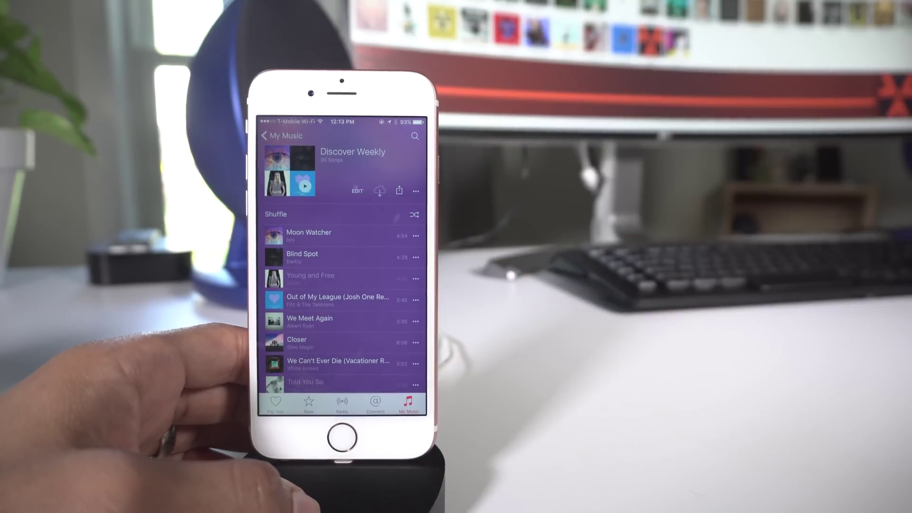
{"action": "left_click", "coordinate": [342, 436]}
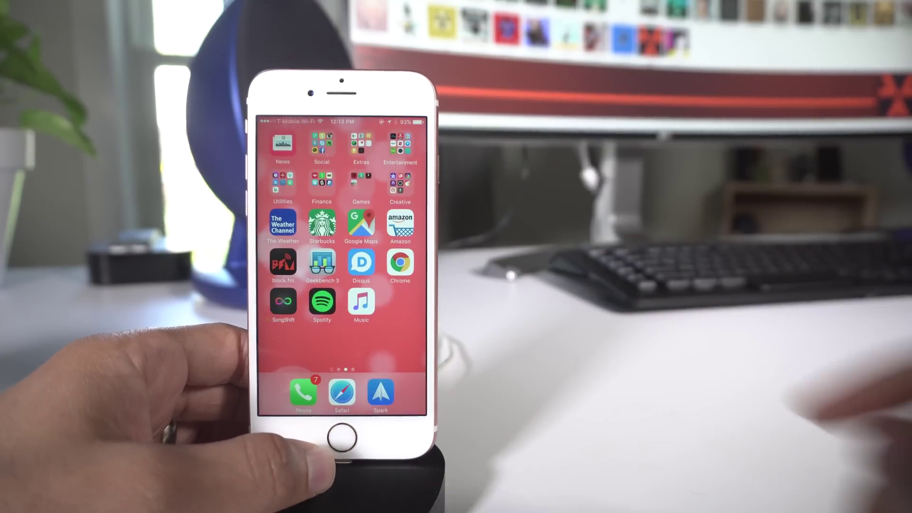
Relaunch SongShift from the home screen to see 96 songs imported
{"action": "left_click", "coordinate": [283, 303]}
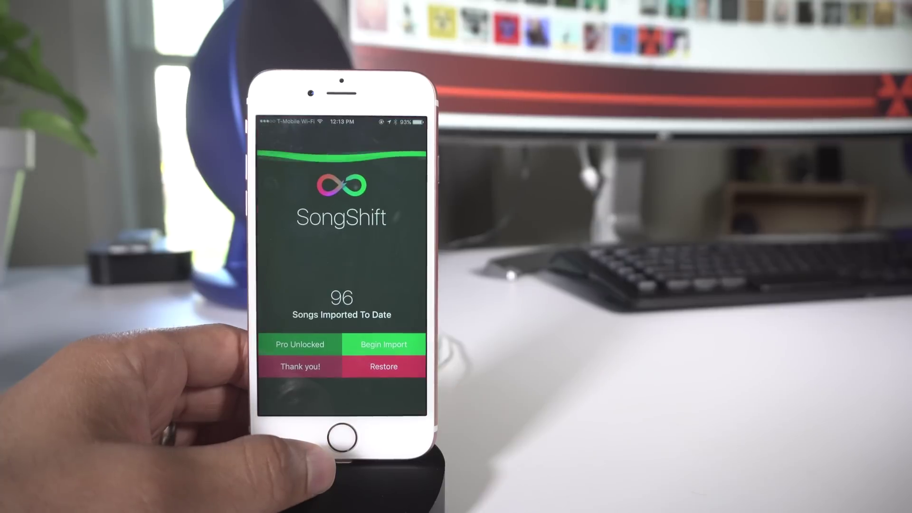